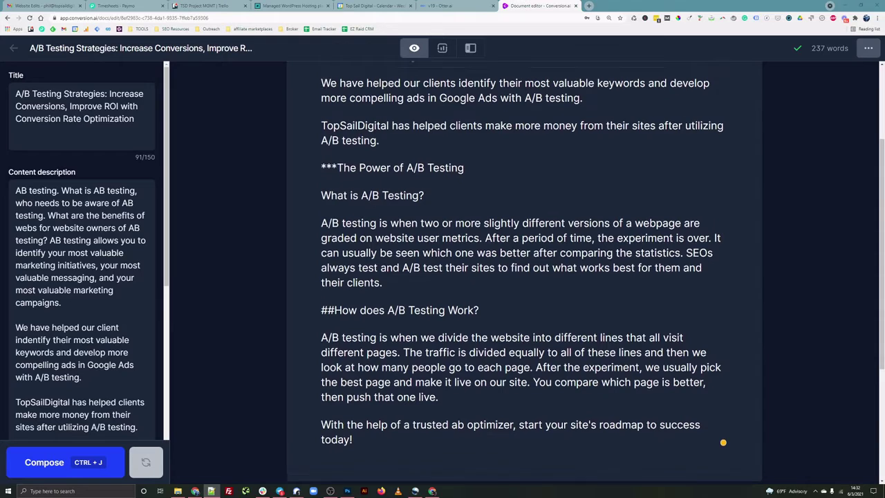
- Compose AI text directly after the heading "***The Power of A/B Testing"
scroll(723, 435, "up", 2)
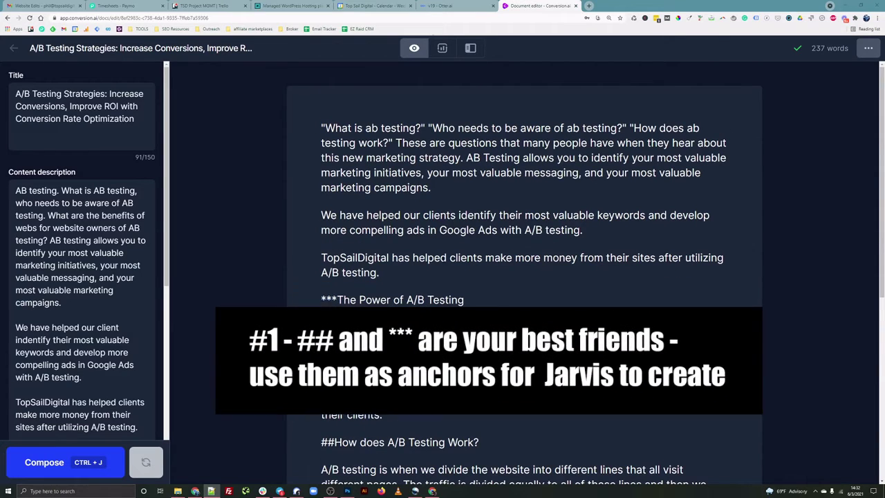
scroll(524, 277, "down", 2)
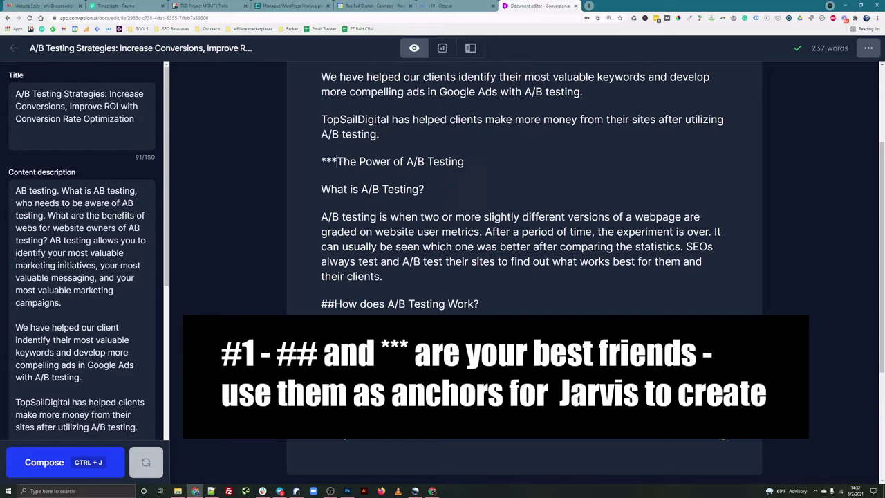
double_click(329, 161)
left_click(400, 161)
left_click_drag(338, 161, 320, 161)
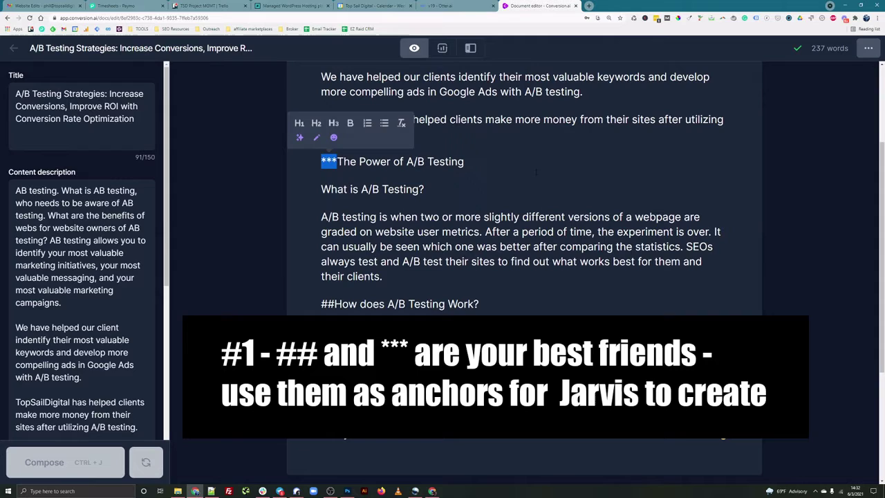
left_click(487, 163)
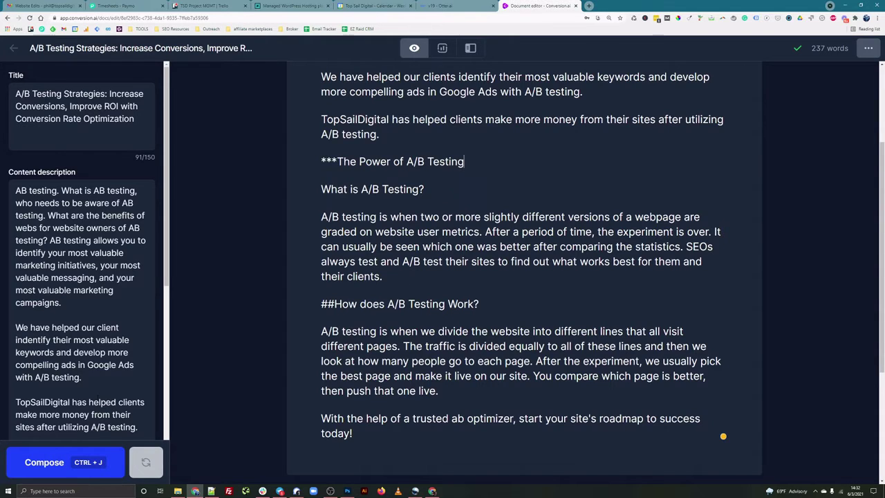
key("ctrl+j")
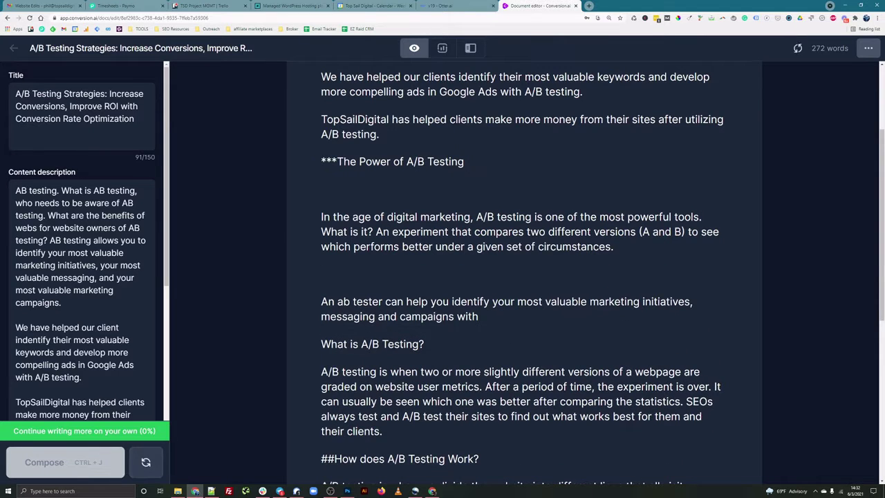
- Delete the generated paragraphs along with the heading "***The Power of A/B Testing"
left_click_drag(479, 316, 321, 216)
key("BackSpace")
key("BackSpace")
key("BackSpace")
key("BackSpace")
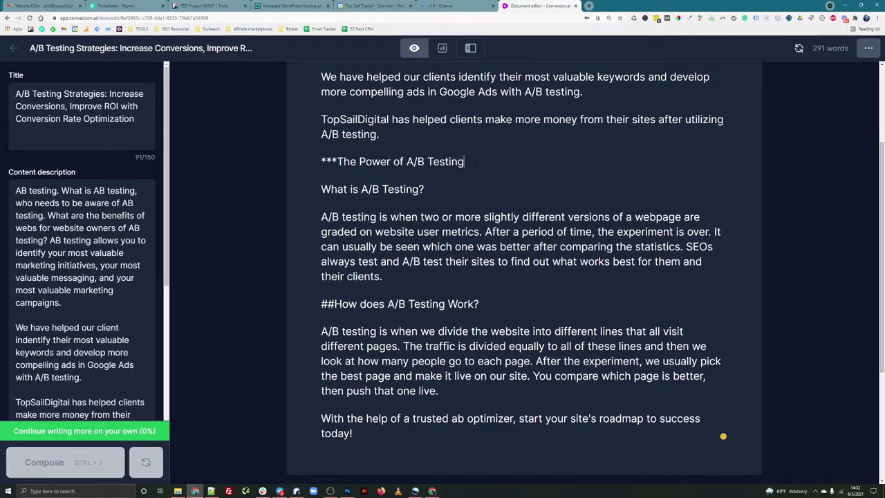
left_click_drag(475, 162, 320, 161)
key("BackSpace")
key("BackSpace")
key("BackSpace")
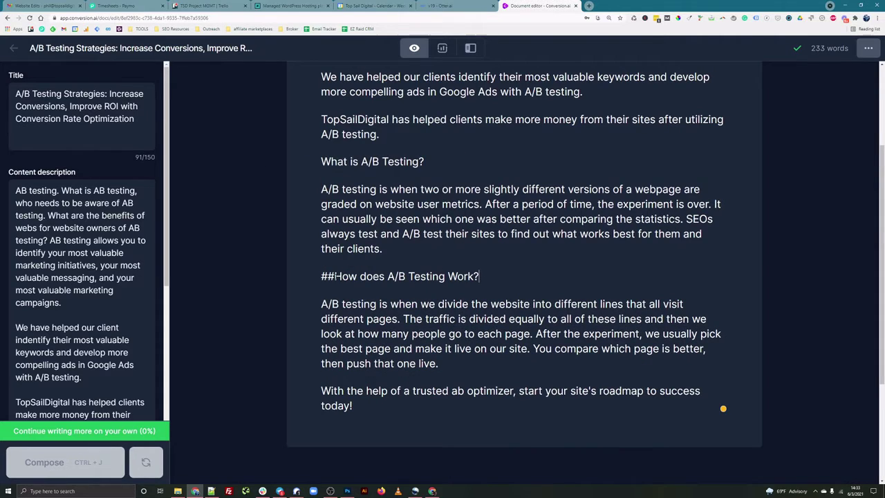
- Examine the ## marker on the heading "How does A/B Testing Work?" and the paragraph beneath it
mouse_move(335, 276)
left_mouse_down()
mouse_move(478, 276)
mouse_move(321, 275)
left_mouse_up()
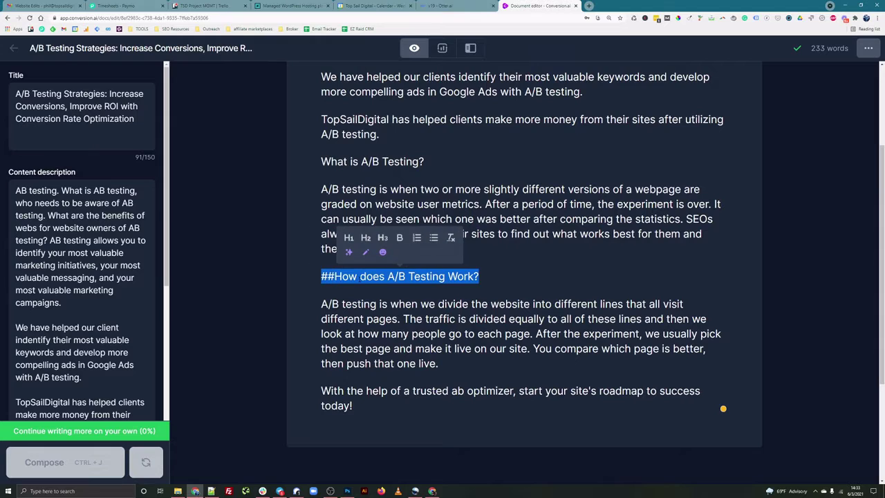
left_click(480, 276)
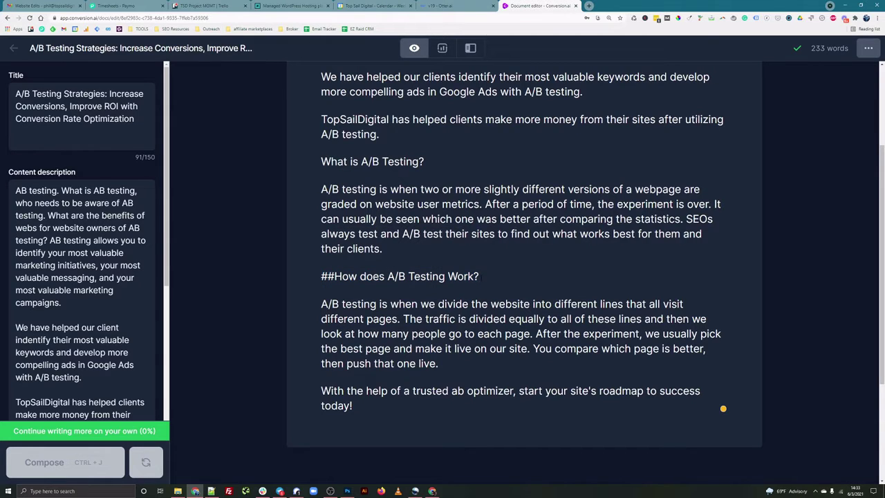
scroll(585, 253, "down", 1)
key("Return")
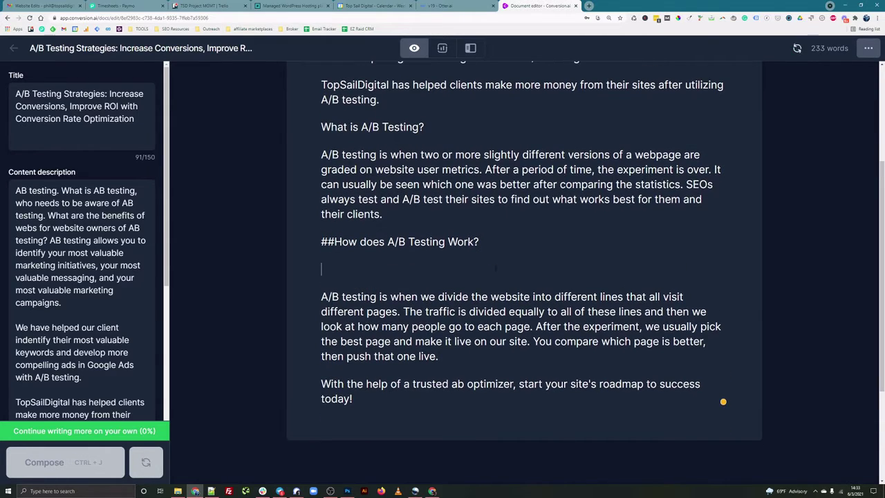
key("BackSpace")
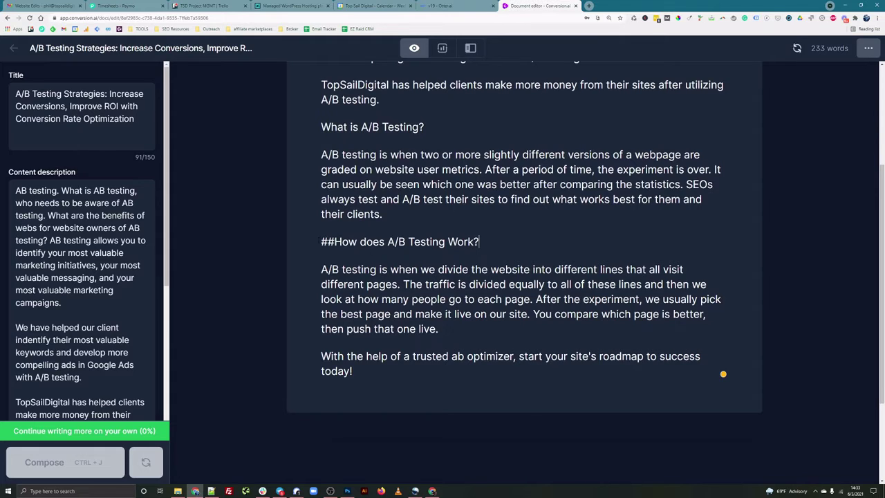
key("Home")
key("shift+Right")
key("shift+Right")
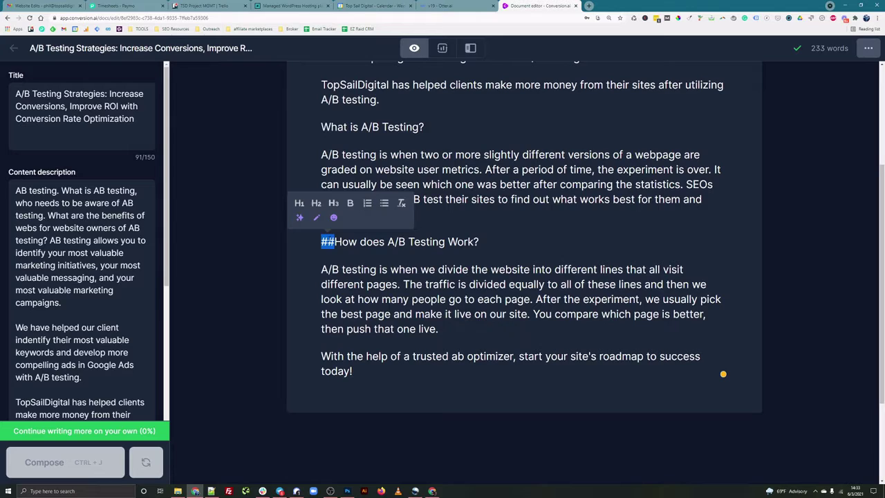
left_click_drag(320, 269, 475, 335)
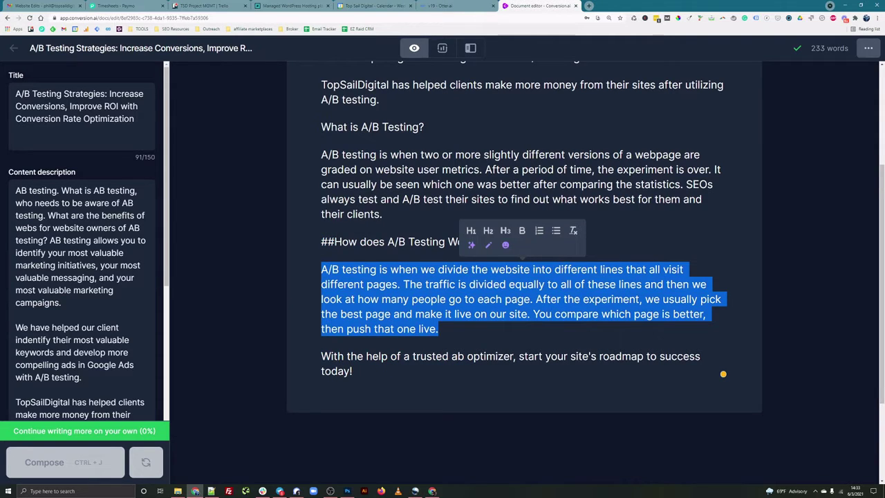
scroll(722, 374, "up", 3)
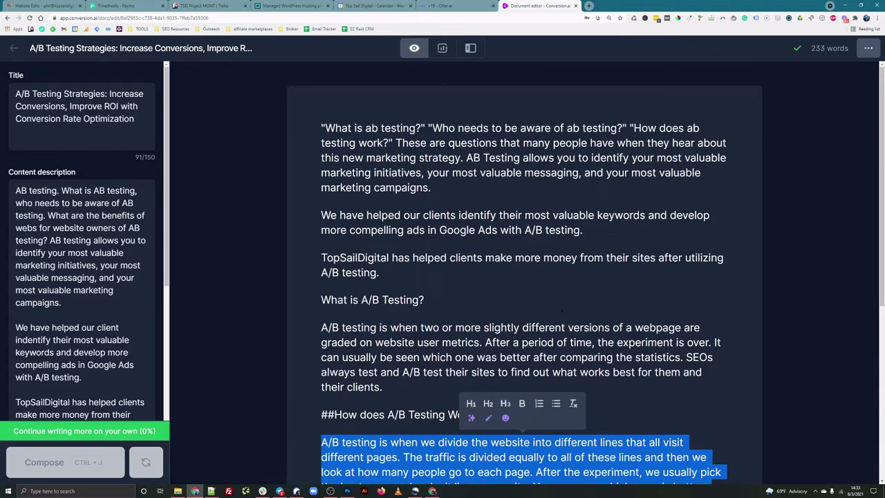
scroll(723, 443, "down", 2)
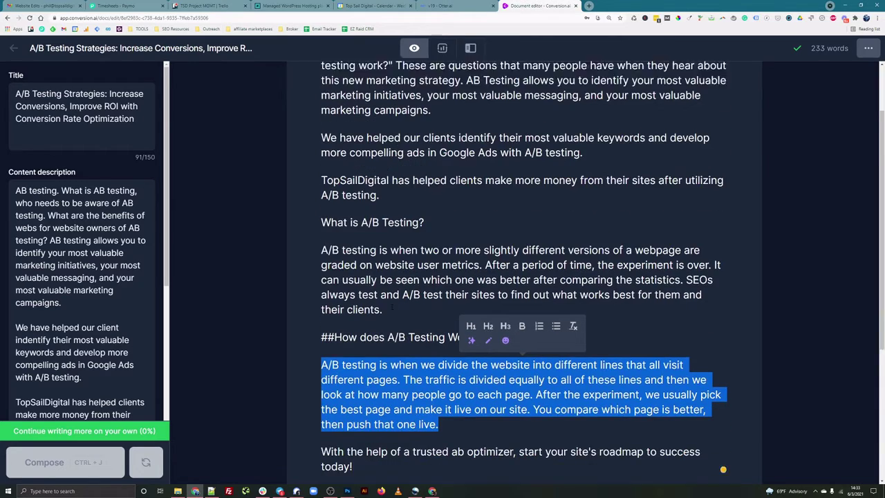
left_click(723, 443)
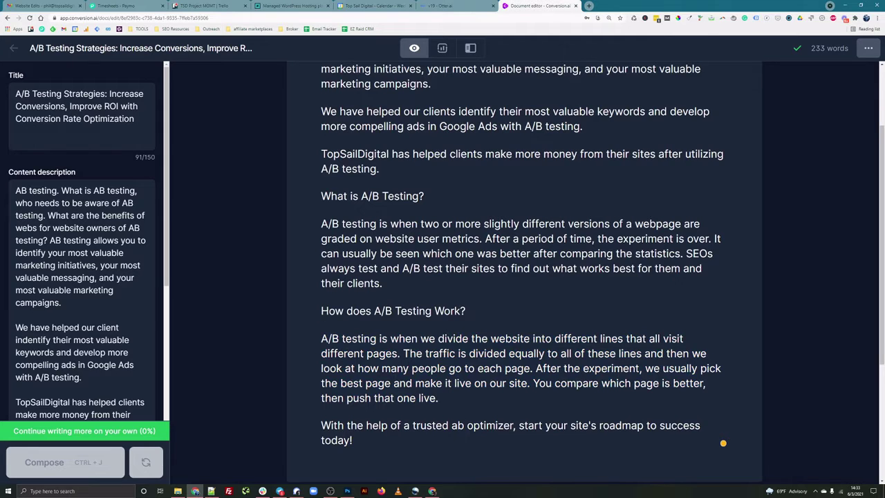
- Leave the A/B testing document and start a new document with the long-form assistant
left_click(13, 48)
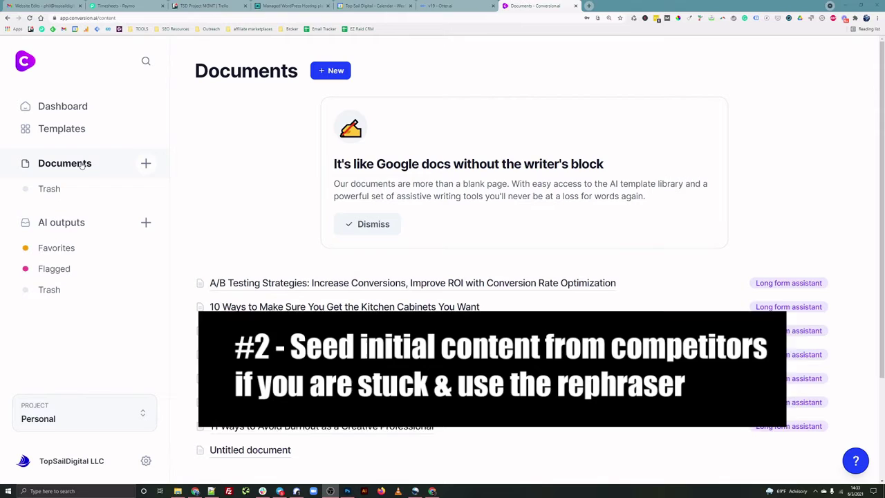
left_click(146, 163)
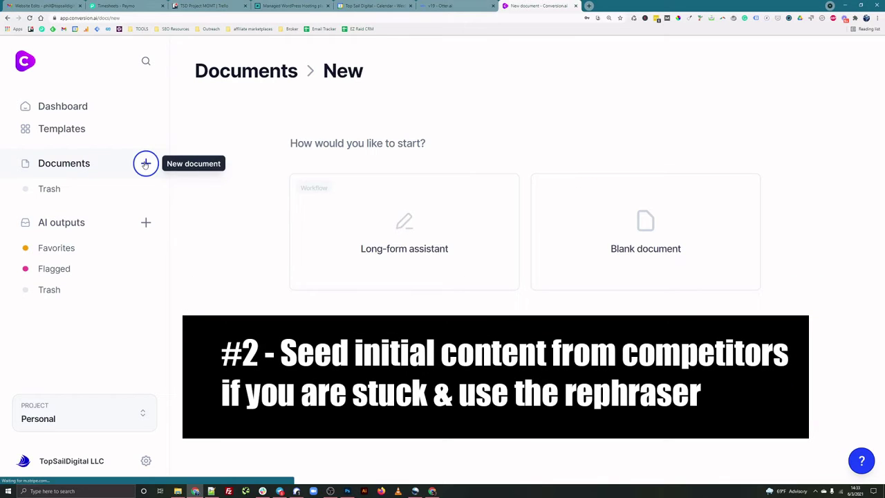
left_click(443, 254)
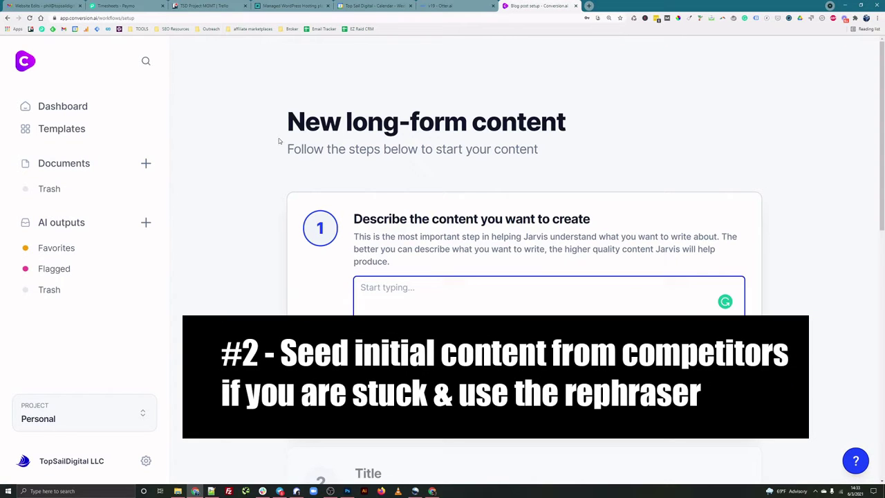
- Examine the content description and keywords fields, including the description's character limit, in the new long-form setup
scroll(418, 283, "down", 1)
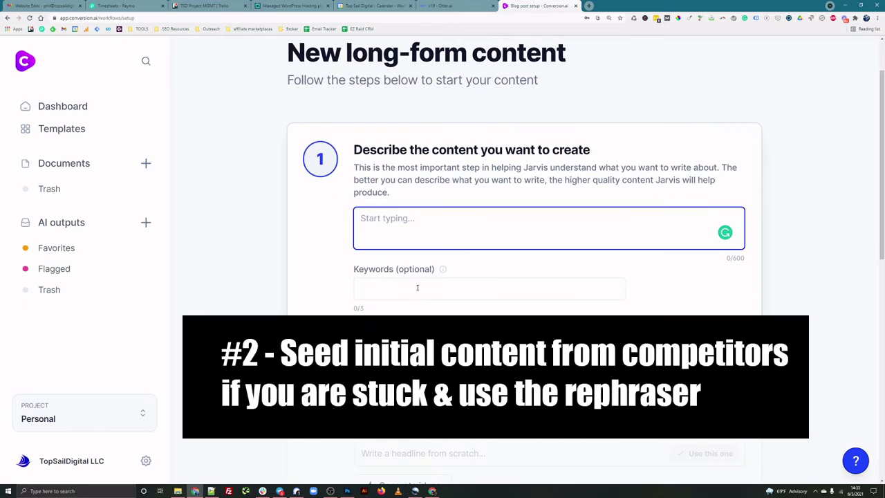
left_click(417, 288)
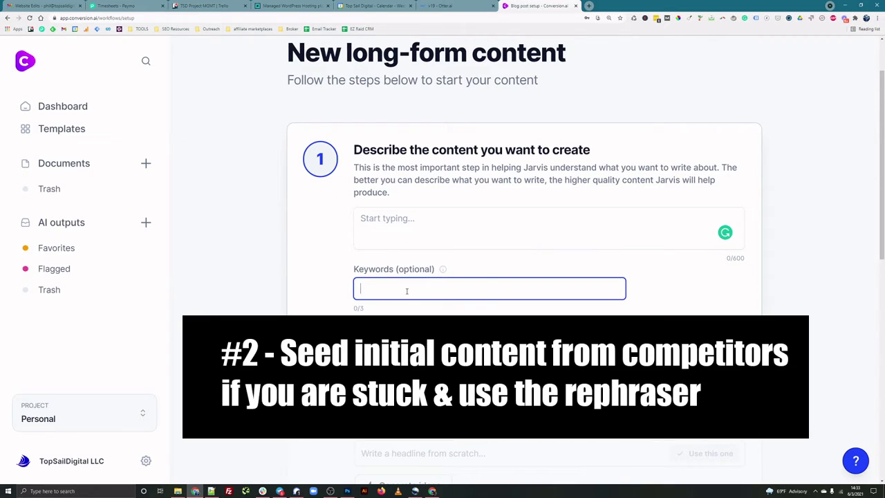
left_click(417, 221)
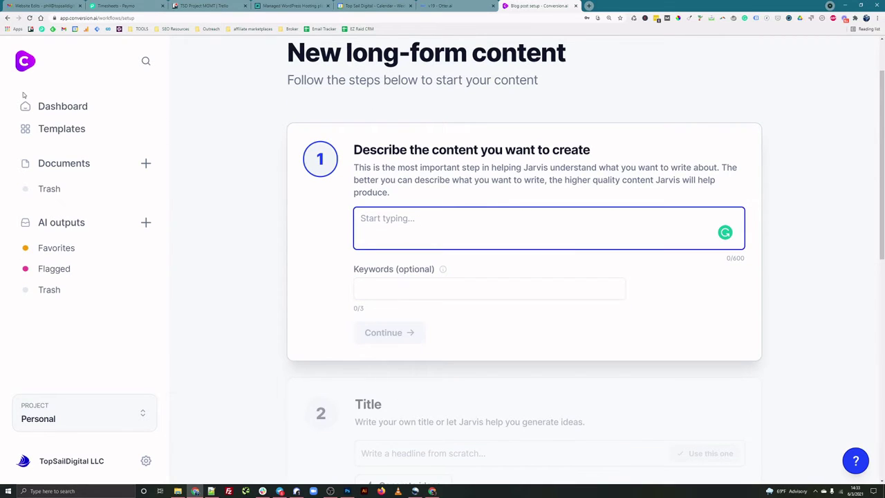
scroll(414, 200, "up", 1)
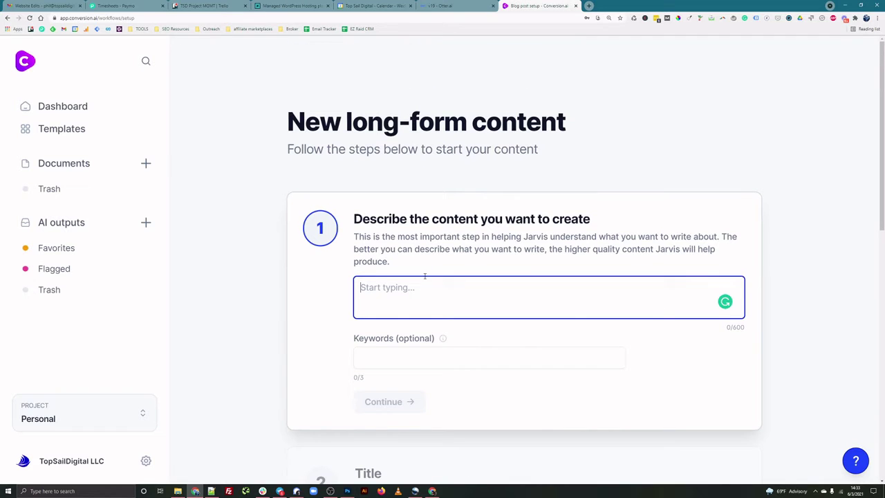
key("ctrl+plus")
key("ctrl+minus")
triple_click(745, 327)
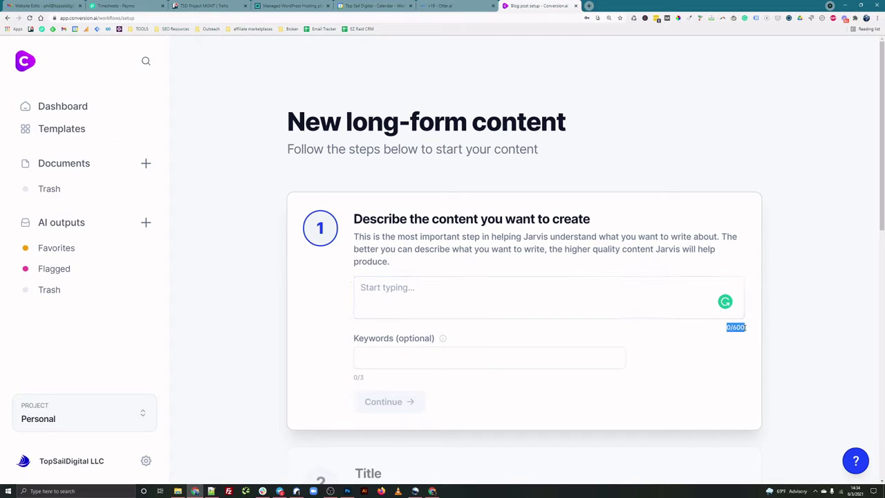
- Go back to the A/B testing document and complete the ## marker before the heading "How does A/B Testing Work?"
key("alt+Left")
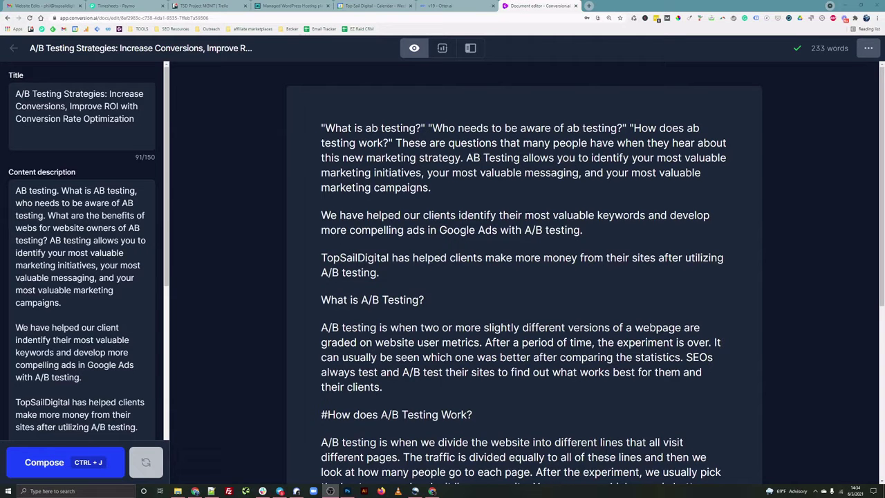
scroll(325, 207, "down", 3)
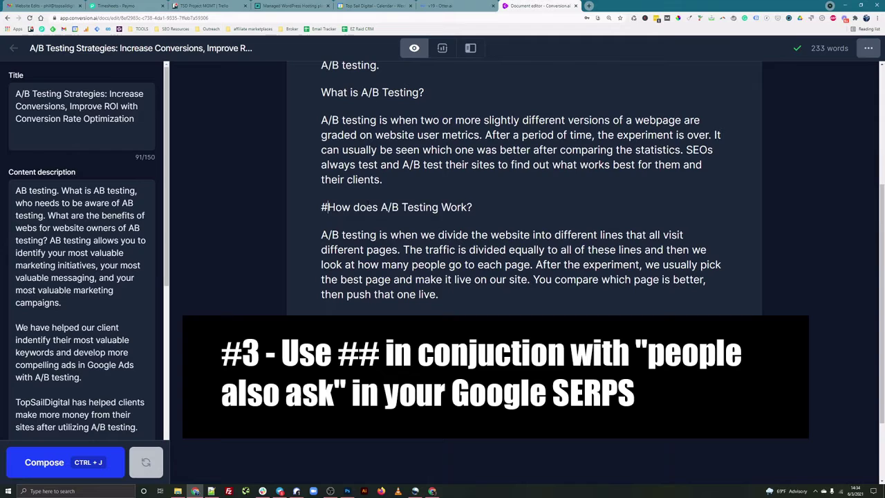
type("#")
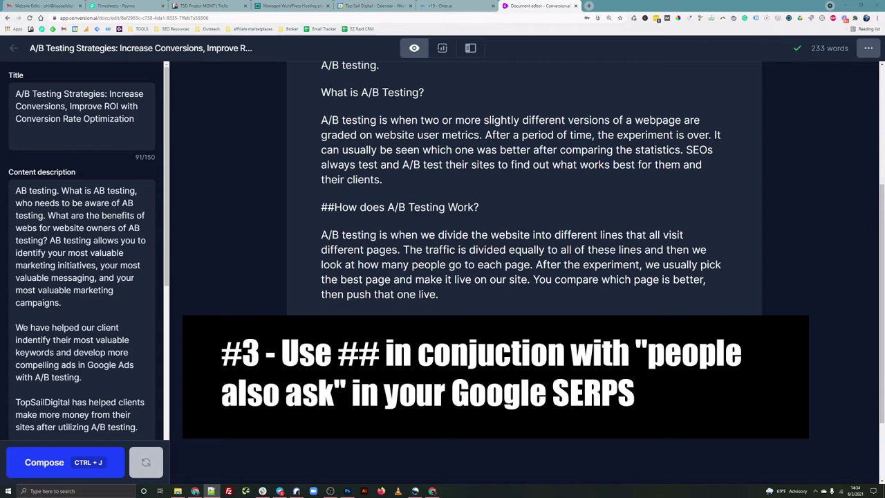
- Highlight the A/B Testing keyword in the ## heading and search Google for "a/b testing" in a new tab
left_click_drag(478, 207, 321, 207)
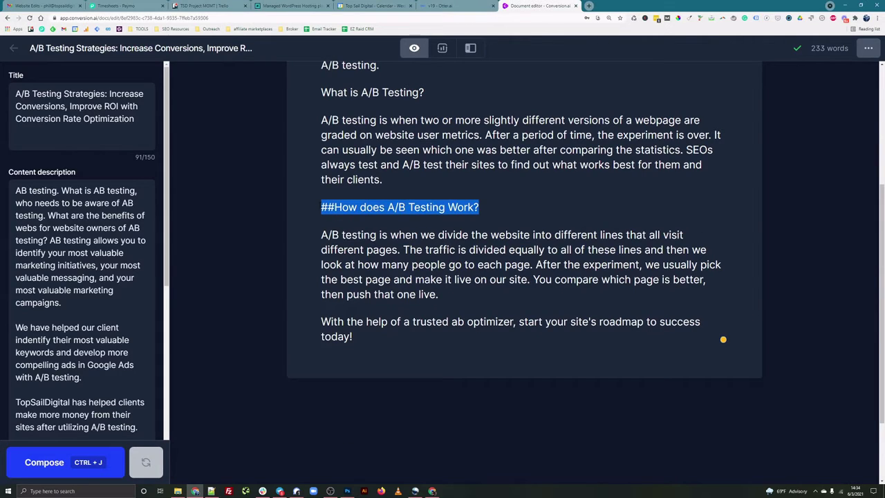
left_click(419, 207)
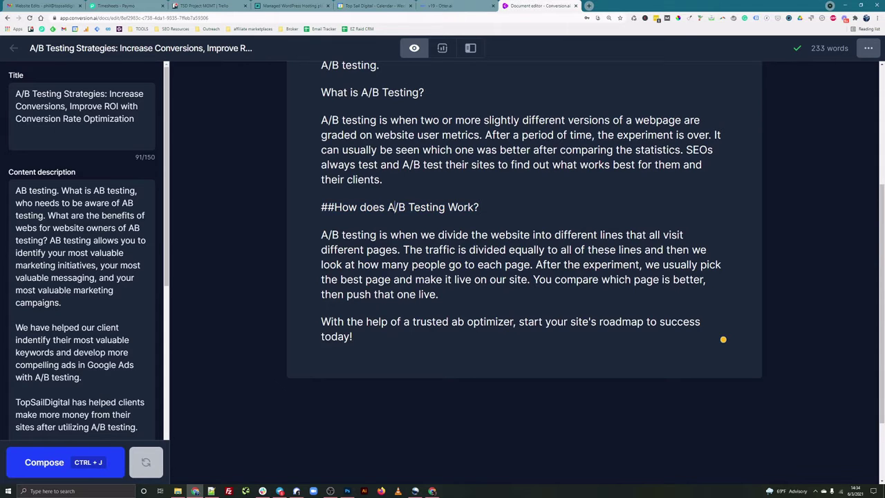
left_click_drag(394, 206, 474, 207)
left_click_drag(386, 206, 444, 207)
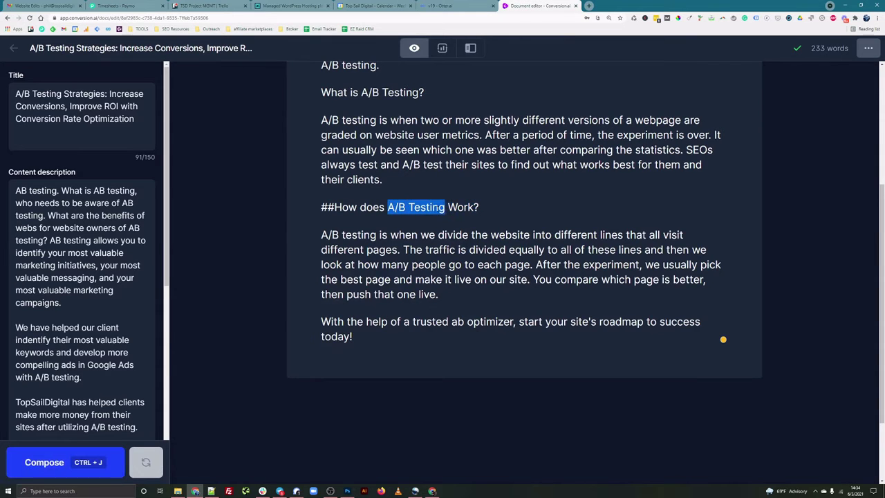
left_click(588, 5)
type("a")
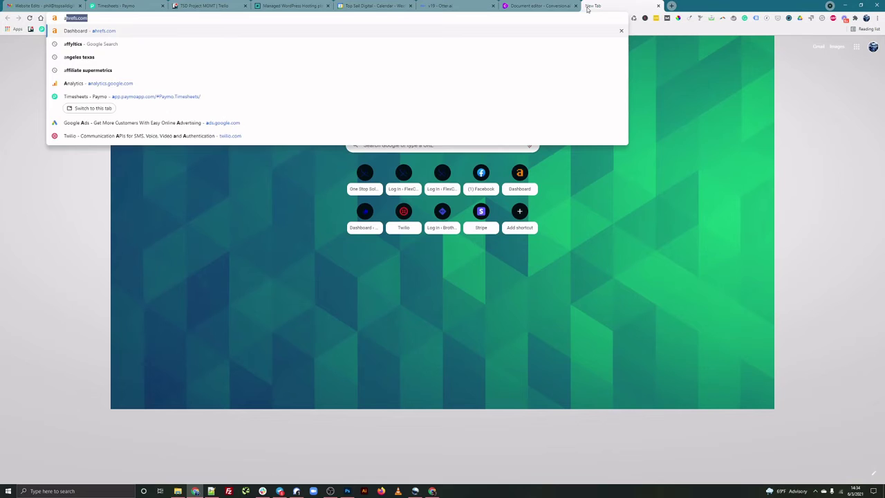
type("/b testing")
key("Return")
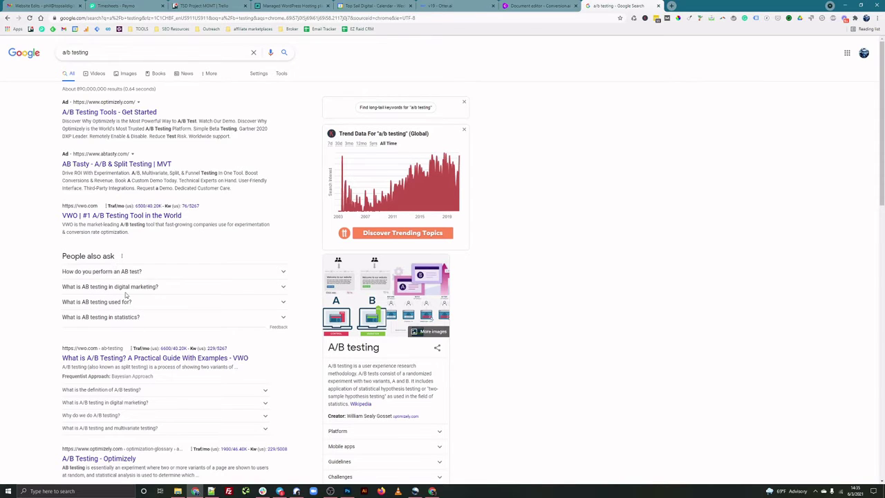
- Return to the A/B testing document and highlight the ## marker before "How does A/B Testing Work?"
left_click(536, 6)
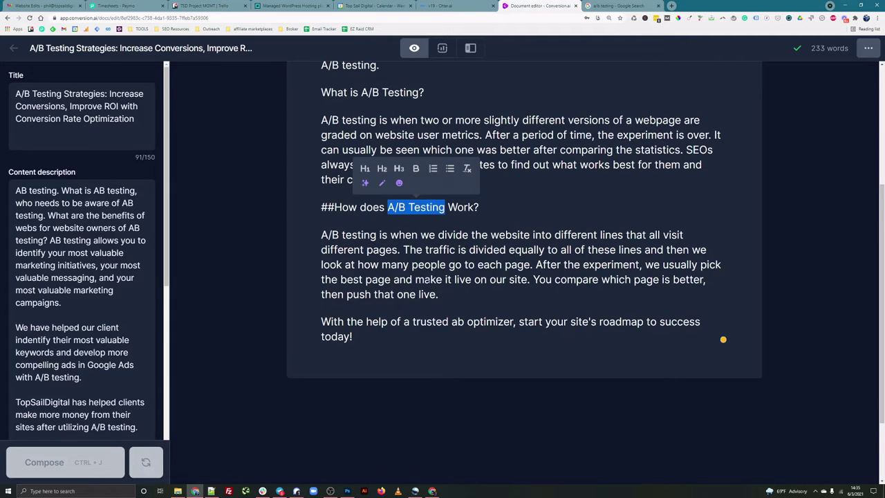
left_click_drag(321, 207, 334, 207)
left_click(333, 207)
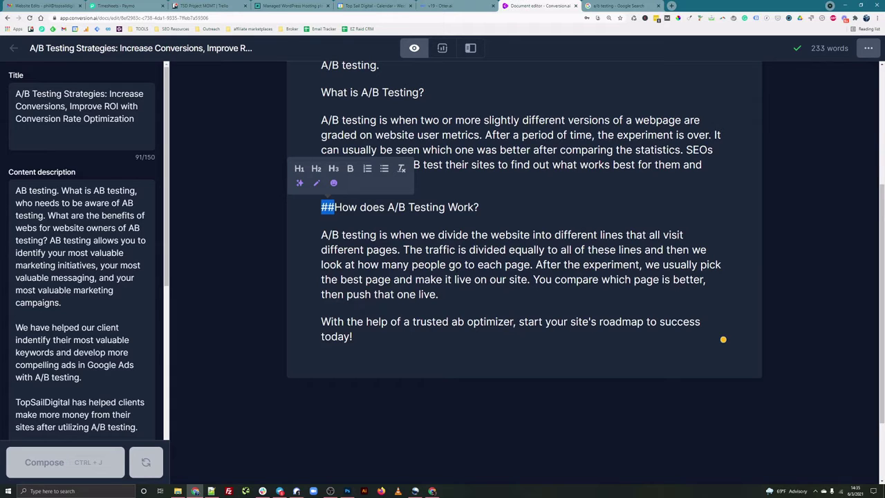
left_click(723, 339)
- Examine the content description field and its character counter on the new long-form content page
key("ctrl+Tab")
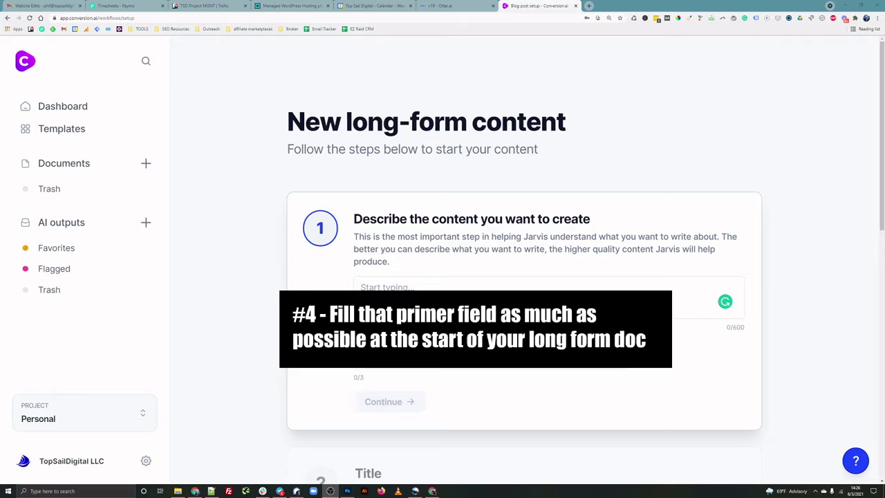
left_click(470, 295)
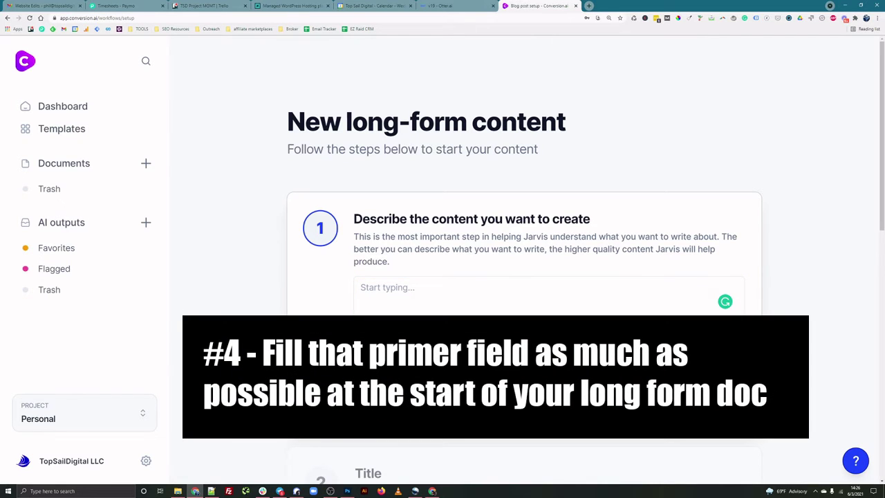
left_click(461, 282)
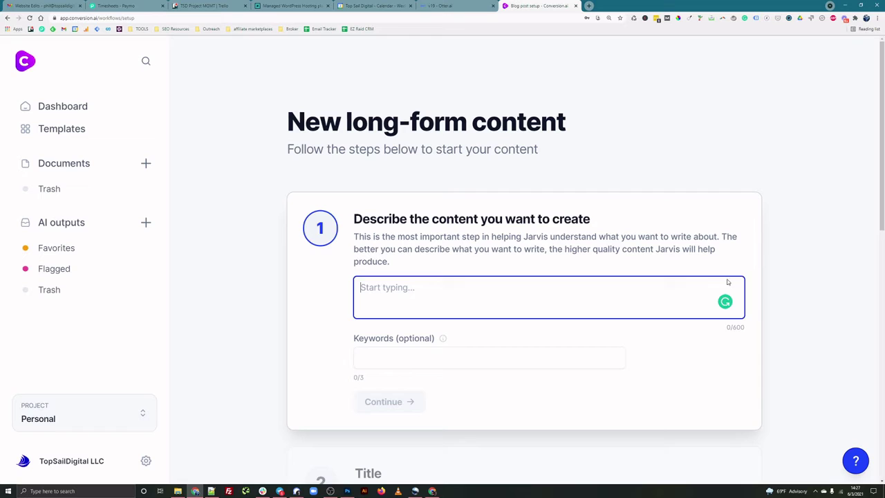
mouse_move(745, 327)
left_mouse_down()
mouse_move(725, 327)
mouse_move(745, 327)
left_mouse_up()
left_click(466, 290)
left_click(598, 280)
left_click(734, 333)
left_click_drag(745, 327, 726, 328)
left_click(729, 329)
triple_click(734, 328)
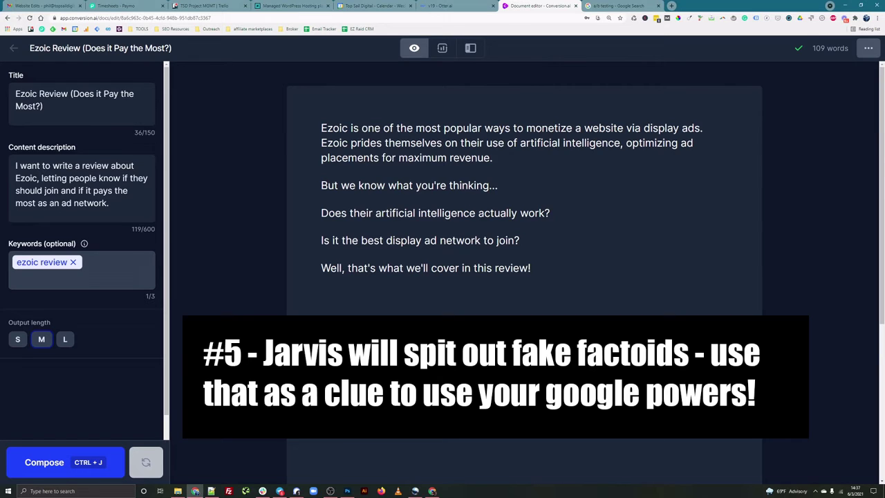
- Highlight the claim about 500k monthly ad impressions in the Ezoic review's pricing paragraph
left_click(557, 266)
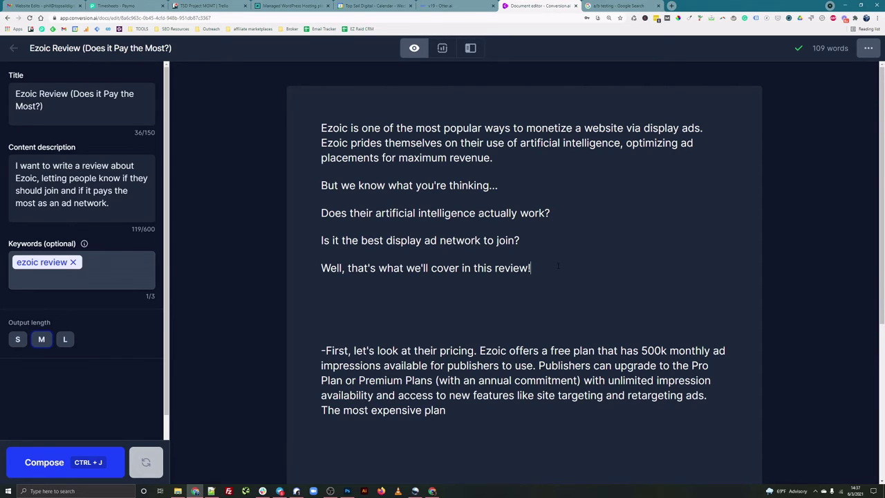
left_click_drag(637, 350, 661, 364)
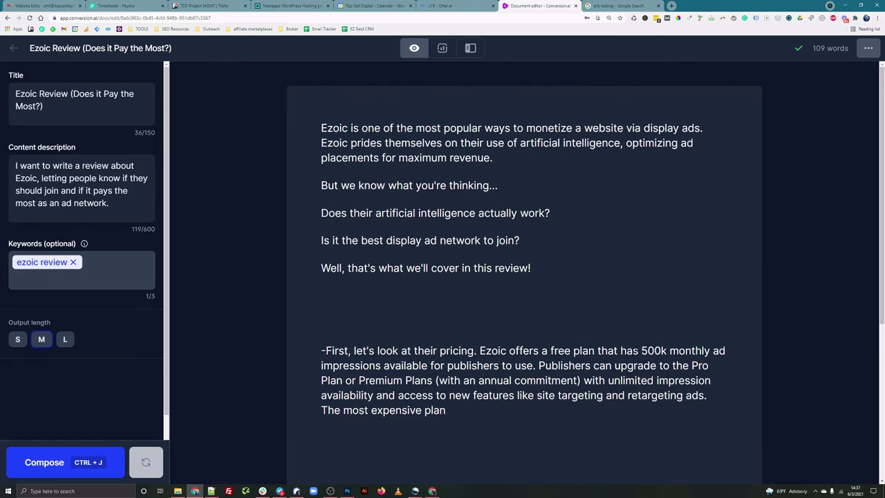